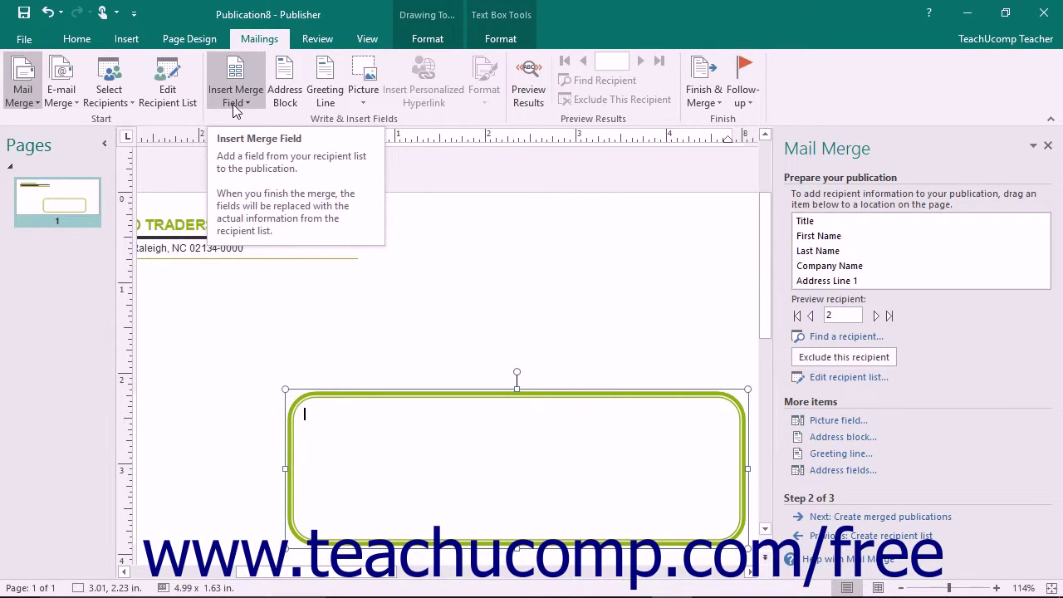
Insert the Title, First Name and Last Name merge fields into the green box, then select them.
{"action": "left_click", "coordinate": [235, 109]}
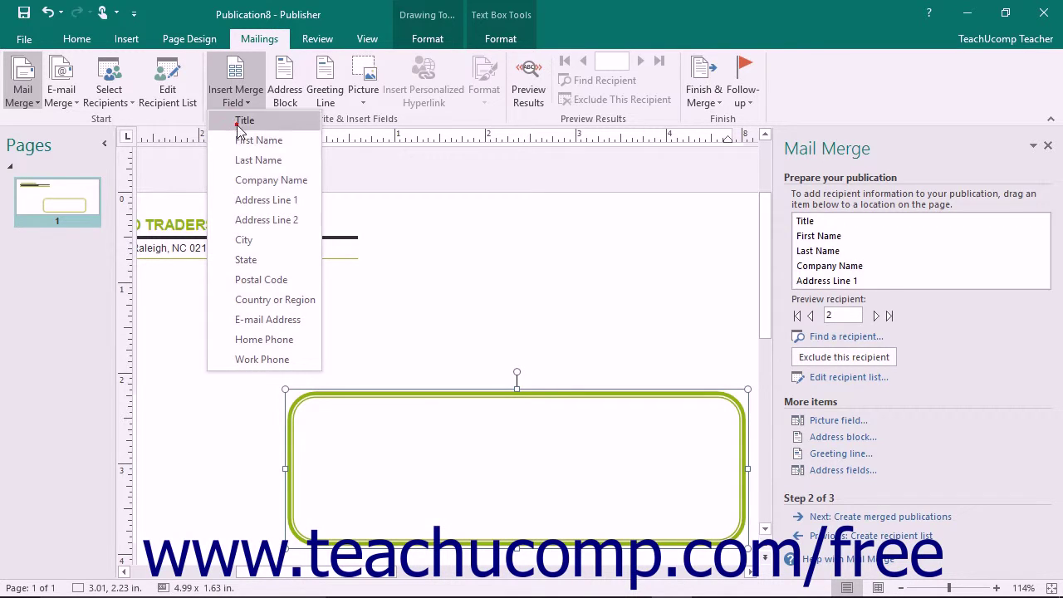
{"action": "left_click", "coordinate": [237, 122]}
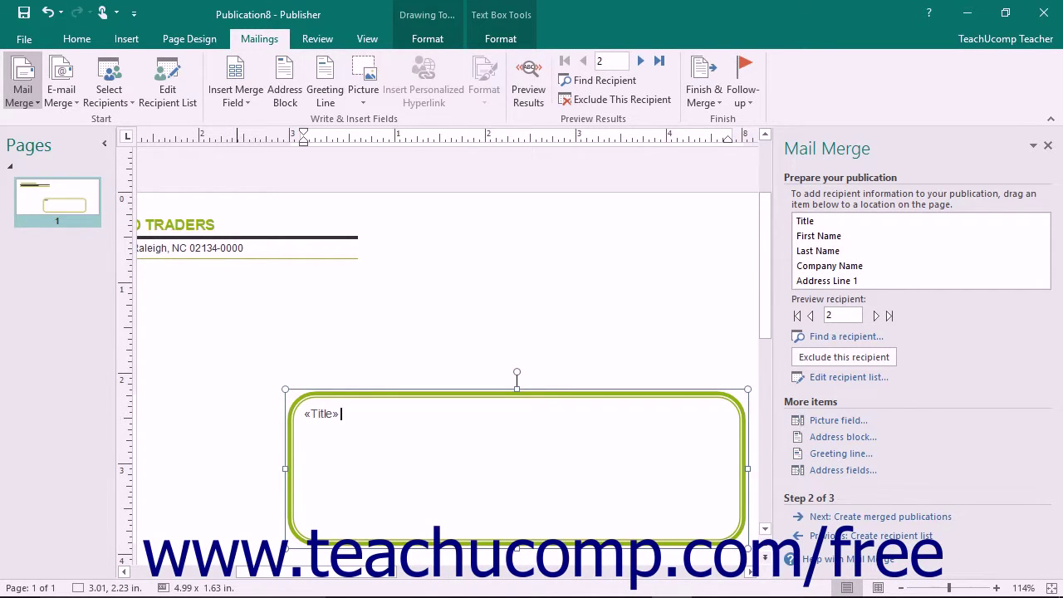
{"action": "left_click", "coordinate": [237, 98]}
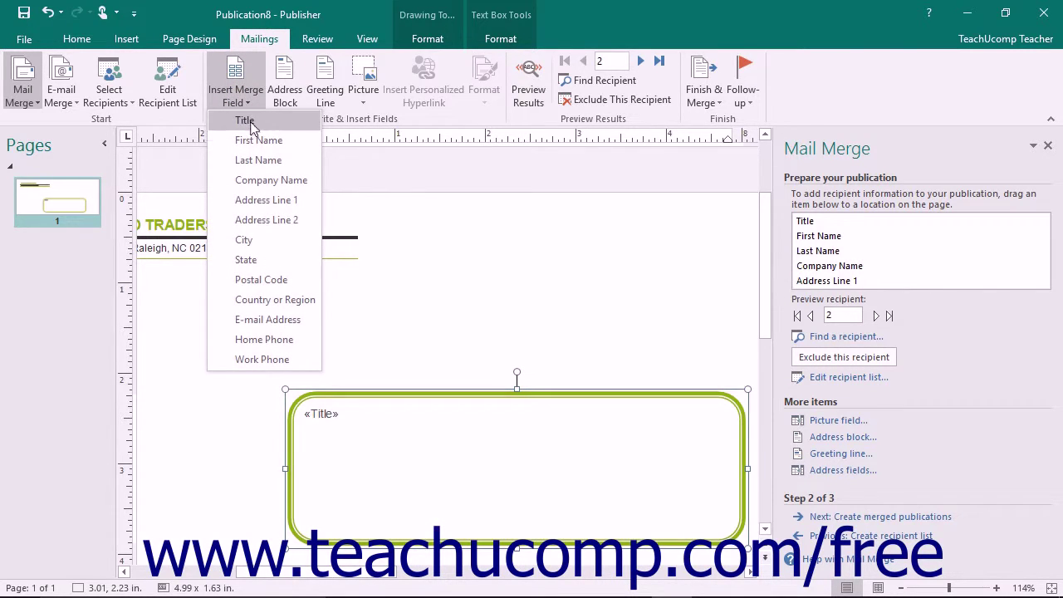
{"action": "left_click", "coordinate": [256, 141]}
{"action": "left_click", "coordinate": [238, 98]}
{"action": "left_click", "coordinate": [258, 160]}
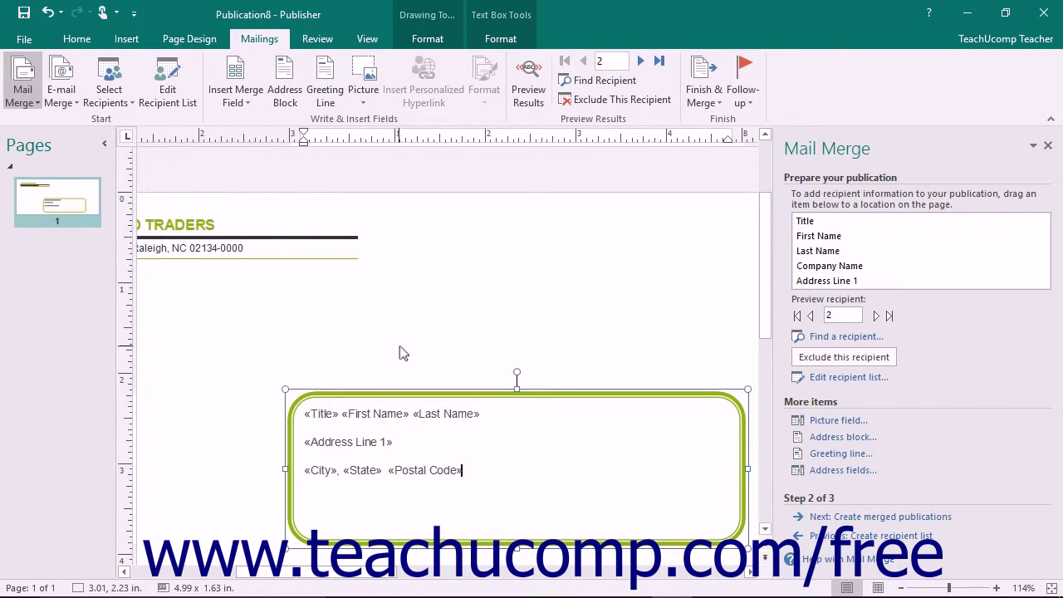
{"action": "left_click_drag", "start_coordinate": [468, 470], "coordinate": [304, 413]}
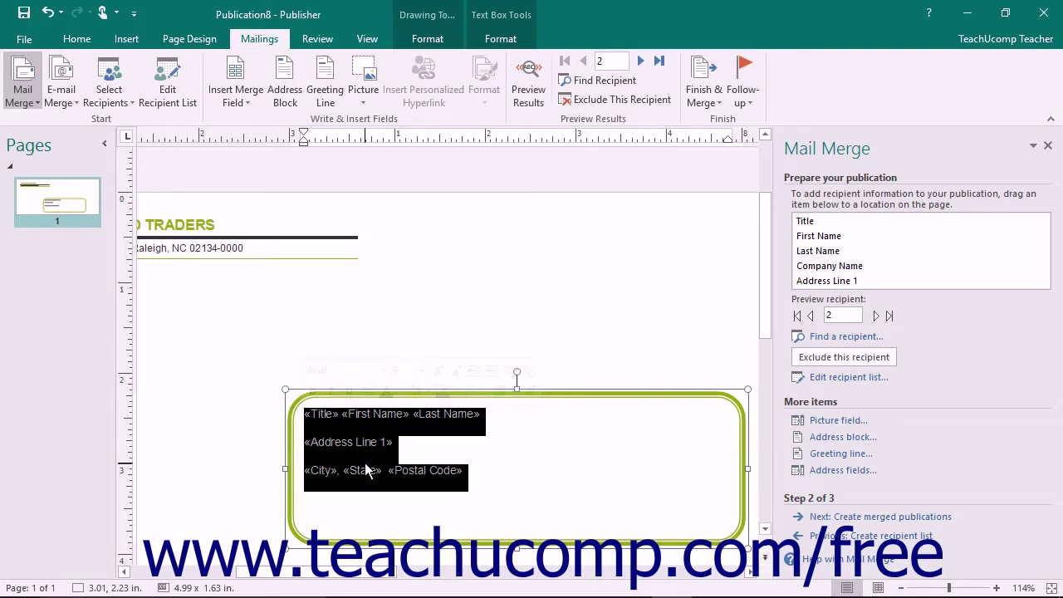
Delete the selected merge fields, leaving the green address box empty.
{"action": "key", "text": "Delete"}
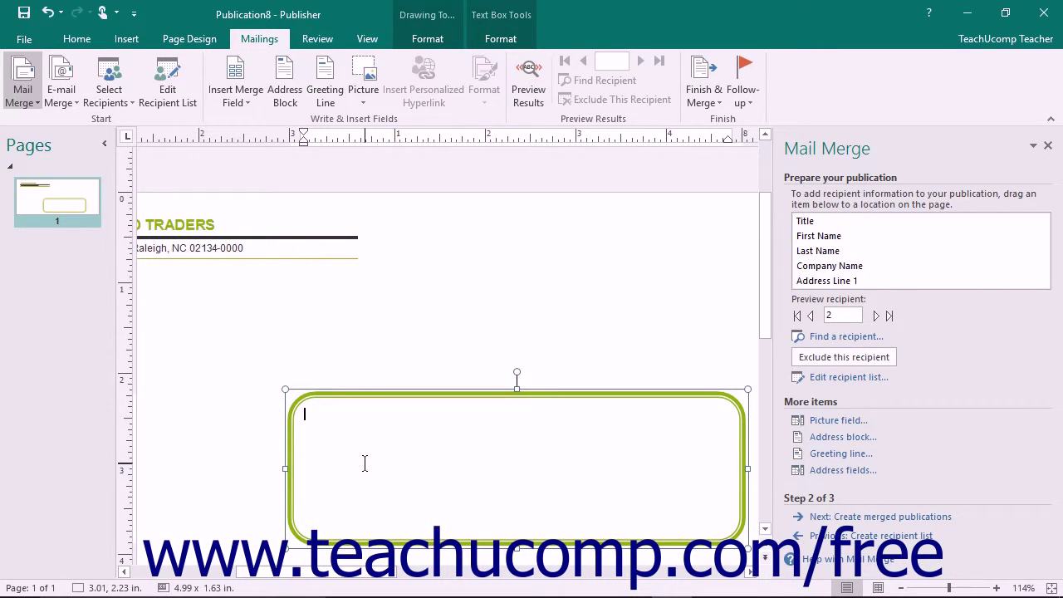
In the Address Block's Match Fields, leave Suffix unmatched and map E-mail Address to E-mail Address.
{"action": "left_click", "coordinate": [286, 95]}
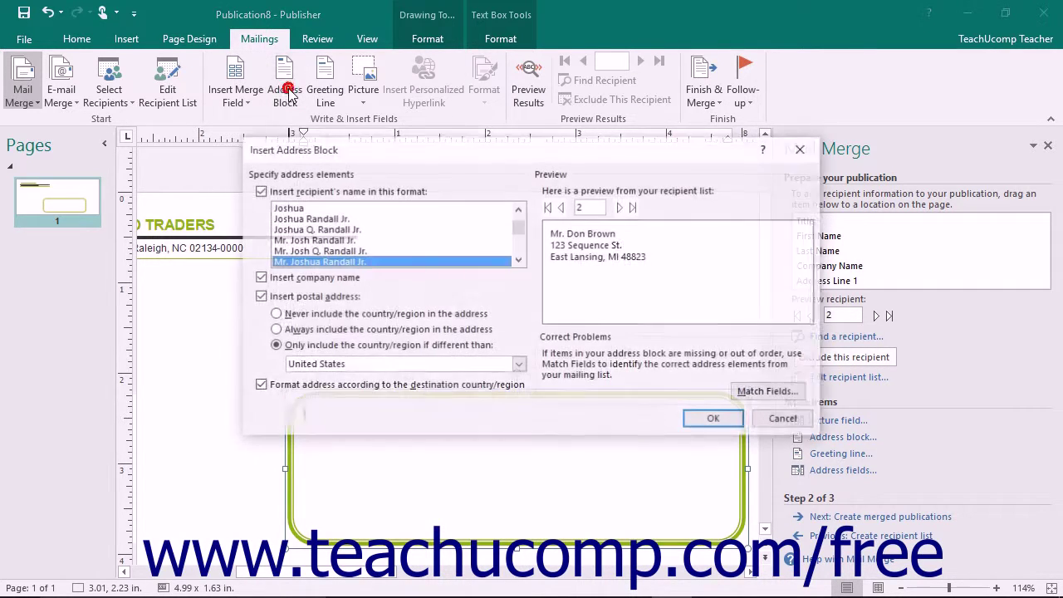
{"action": "left_click", "coordinate": [753, 395]}
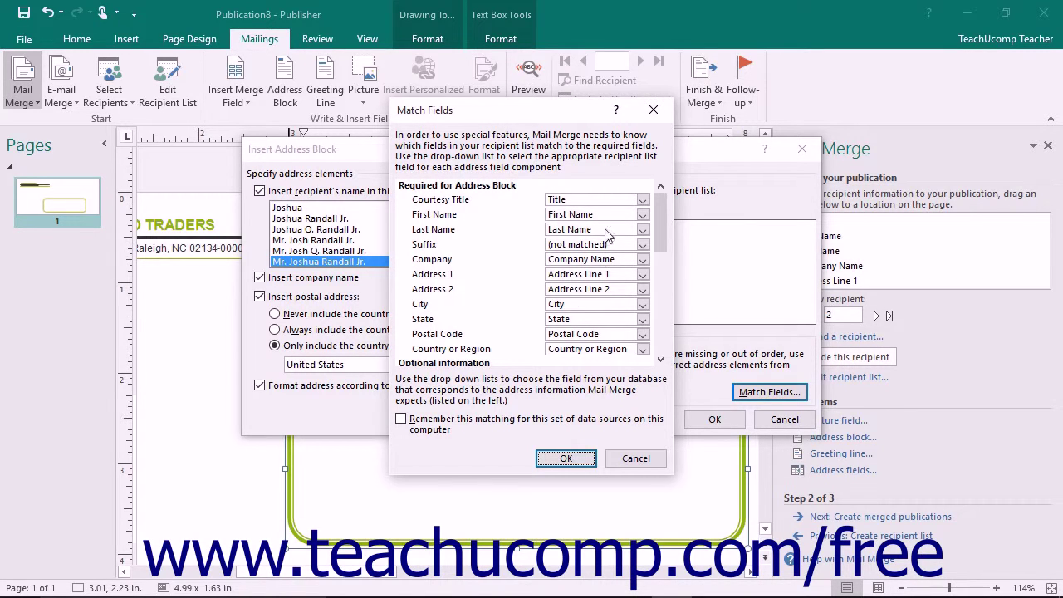
{"action": "left_click", "coordinate": [643, 244]}
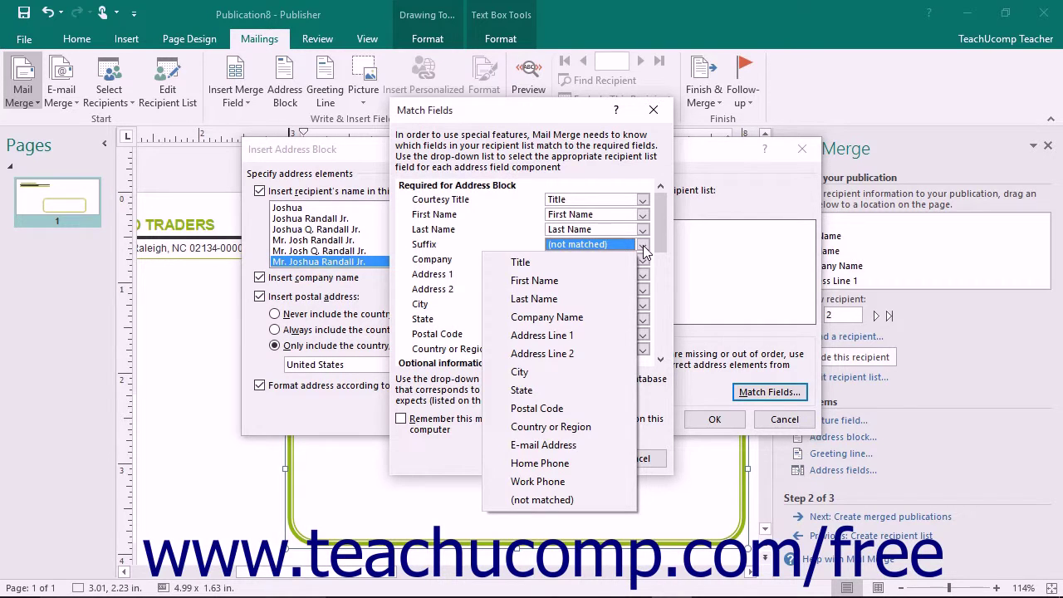
{"action": "left_click", "coordinate": [579, 501]}
{"action": "scroll", "coordinate": [639, 320], "scroll_direction": "down", "scroll_amount": 4}
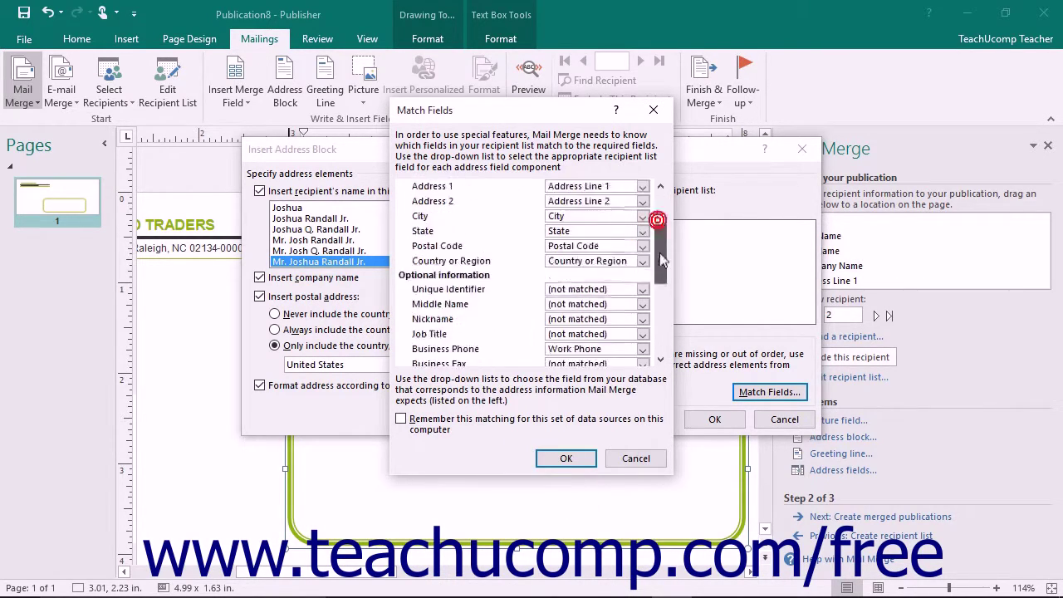
{"action": "left_click", "coordinate": [640, 322]}
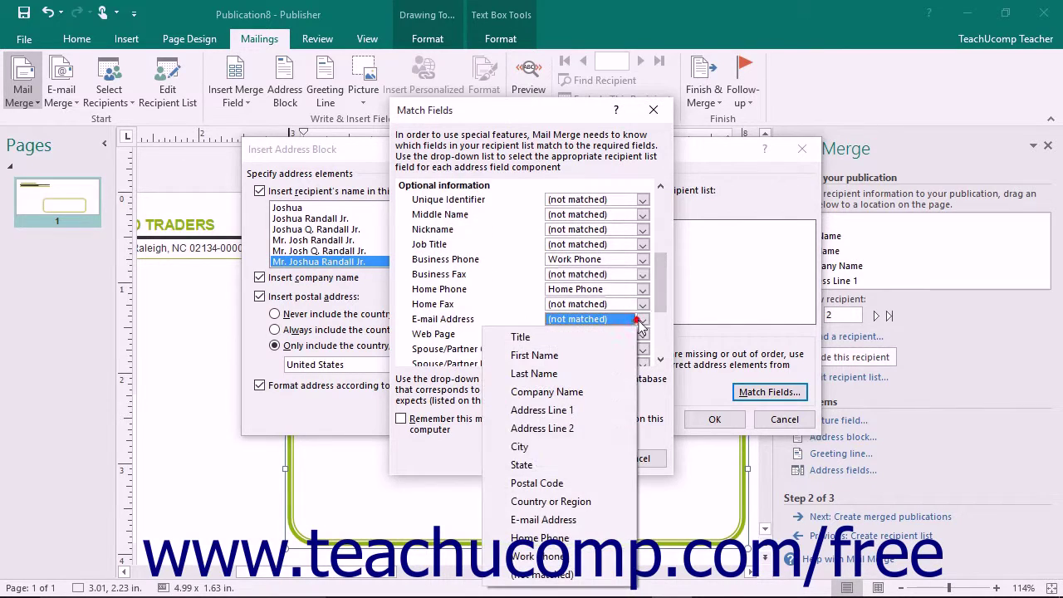
{"action": "left_click", "coordinate": [575, 517]}
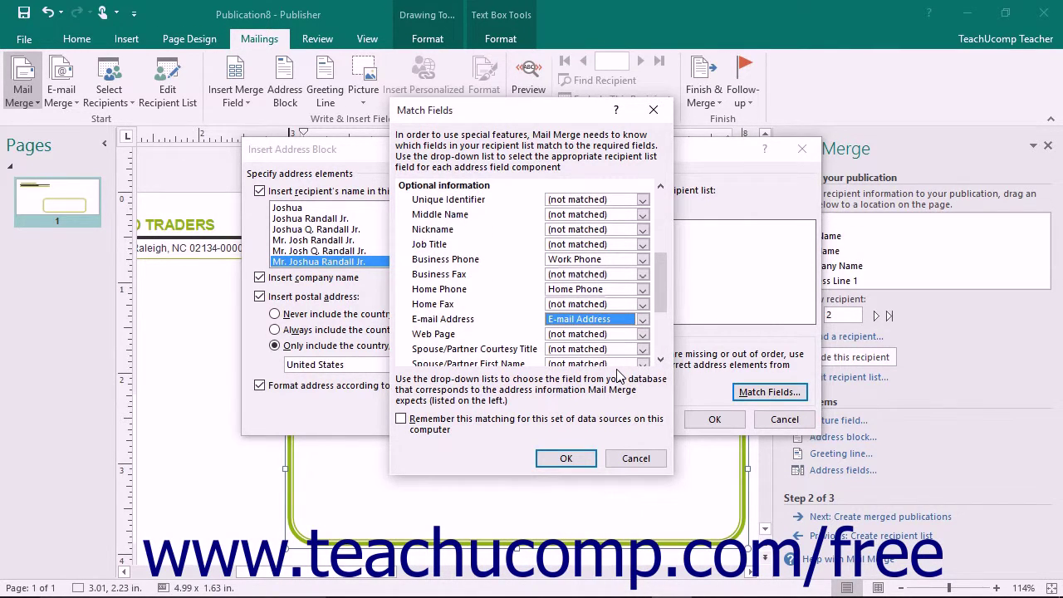
{"action": "left_click", "coordinate": [589, 458]}
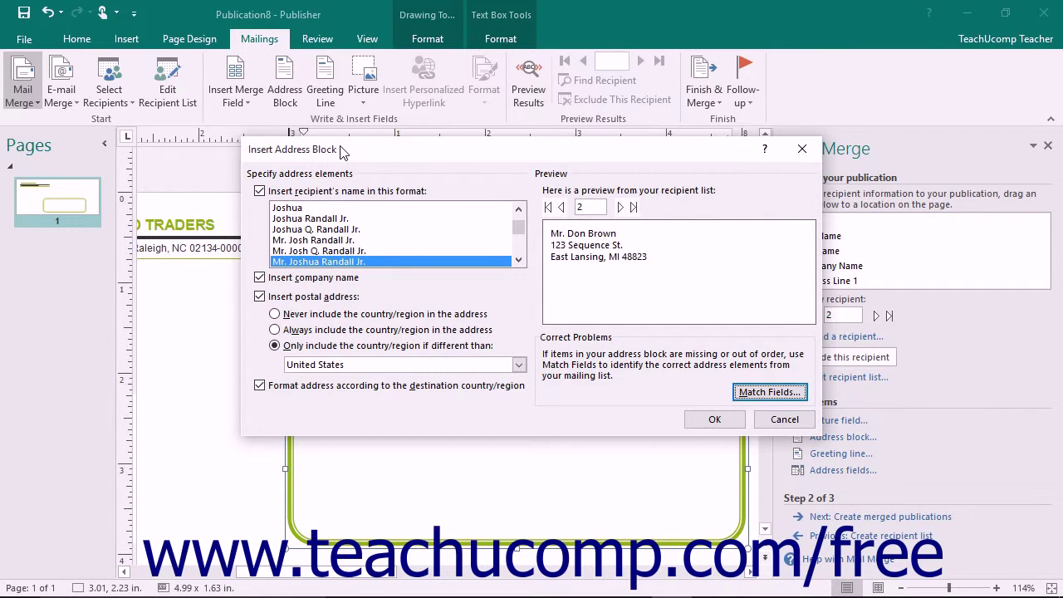
Insert the «AddressBlock» with the recipient's name included, then preview it with real recipient data.
{"action": "left_click", "coordinate": [260, 191]}
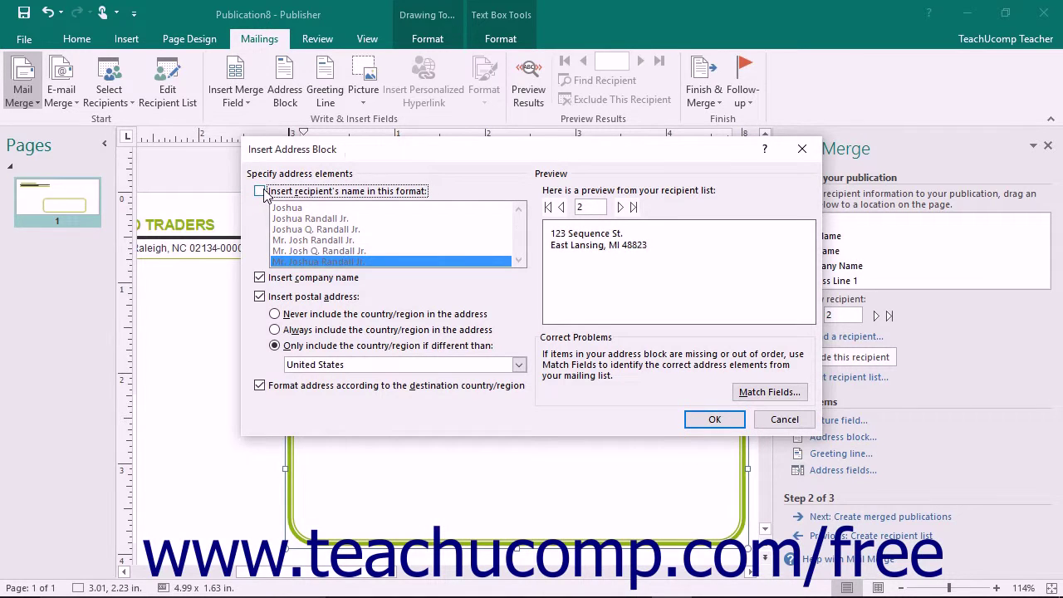
{"action": "left_click", "coordinate": [260, 191]}
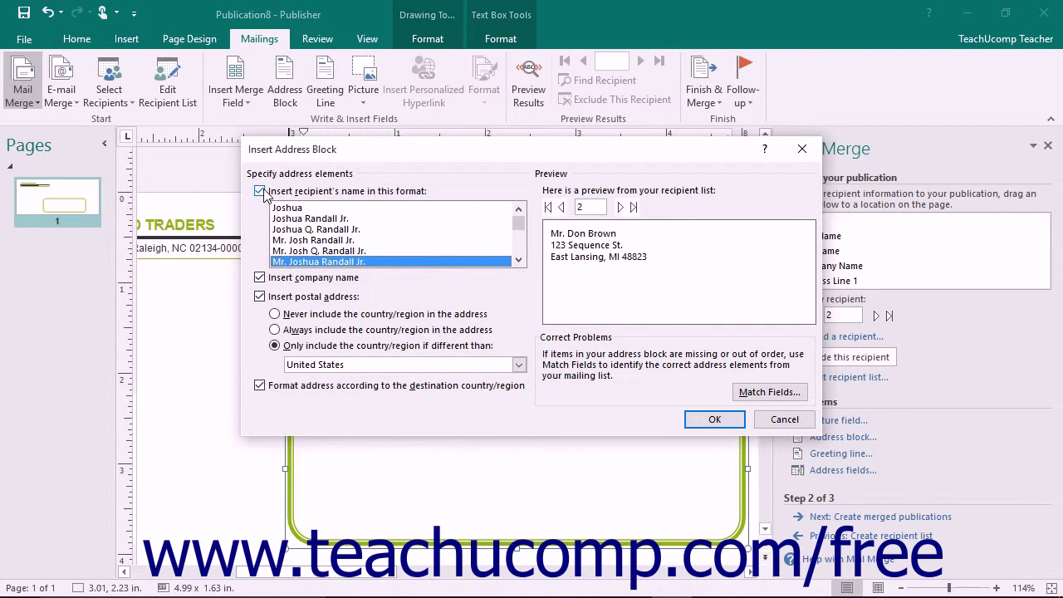
{"action": "left_click", "coordinate": [715, 419]}
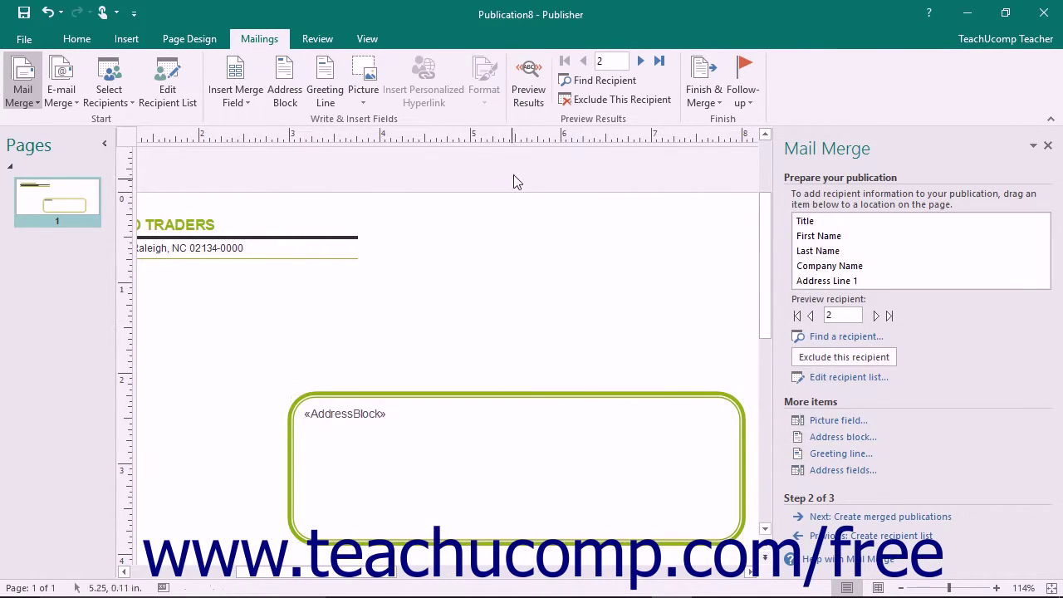
{"action": "left_click", "coordinate": [528, 91]}
{"action": "left_click", "coordinate": [529, 106]}
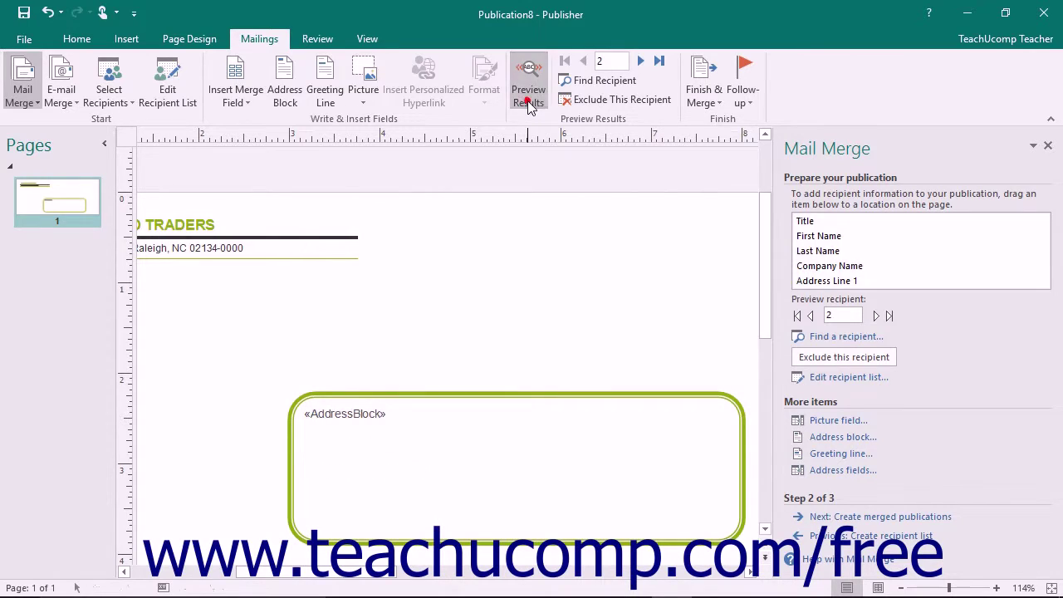
{"action": "left_click", "coordinate": [323, 95]}
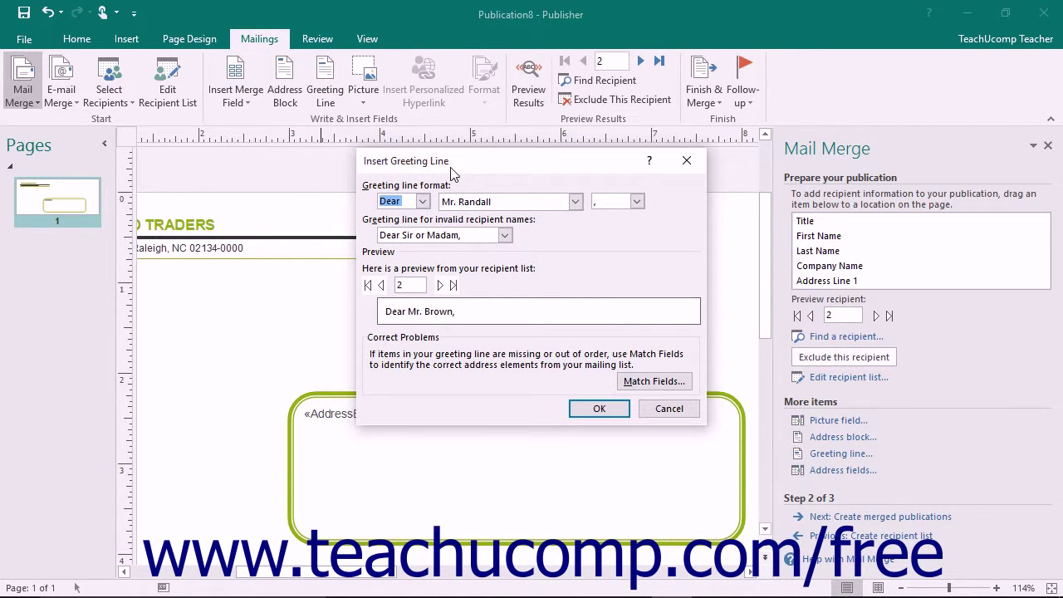
{"action": "left_click", "coordinate": [422, 201]}
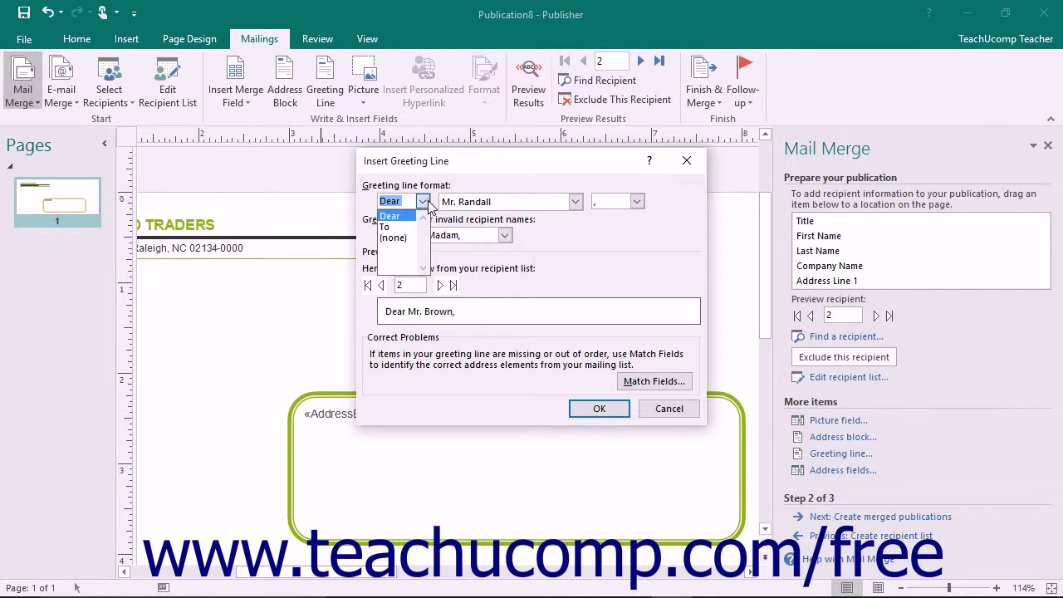
{"action": "left_click", "coordinate": [423, 202]}
{"action": "left_click", "coordinate": [574, 202]}
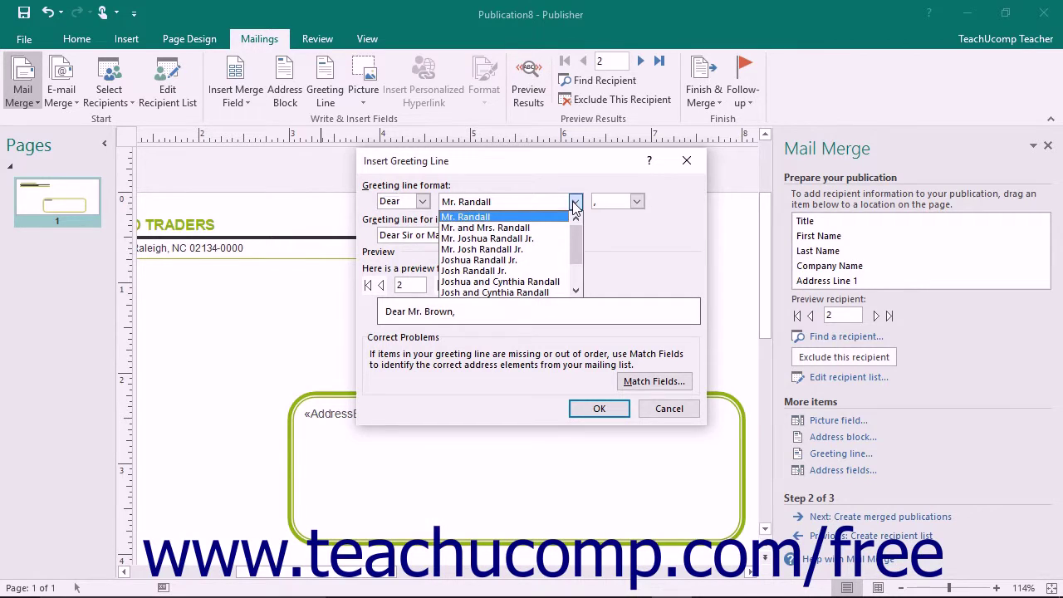
{"action": "left_click", "coordinate": [574, 203]}
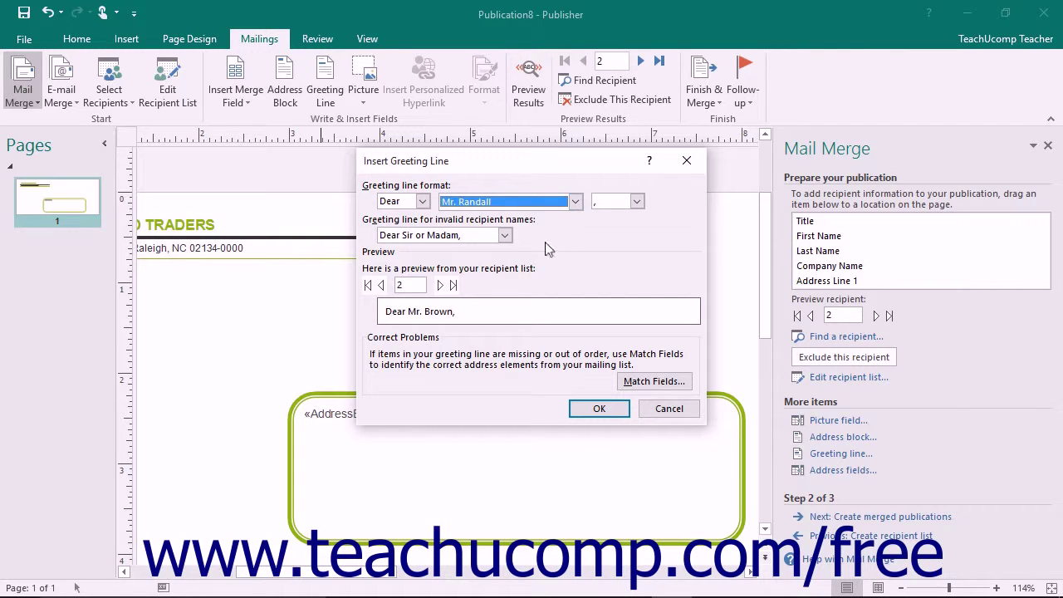
{"action": "left_click", "coordinate": [504, 235]}
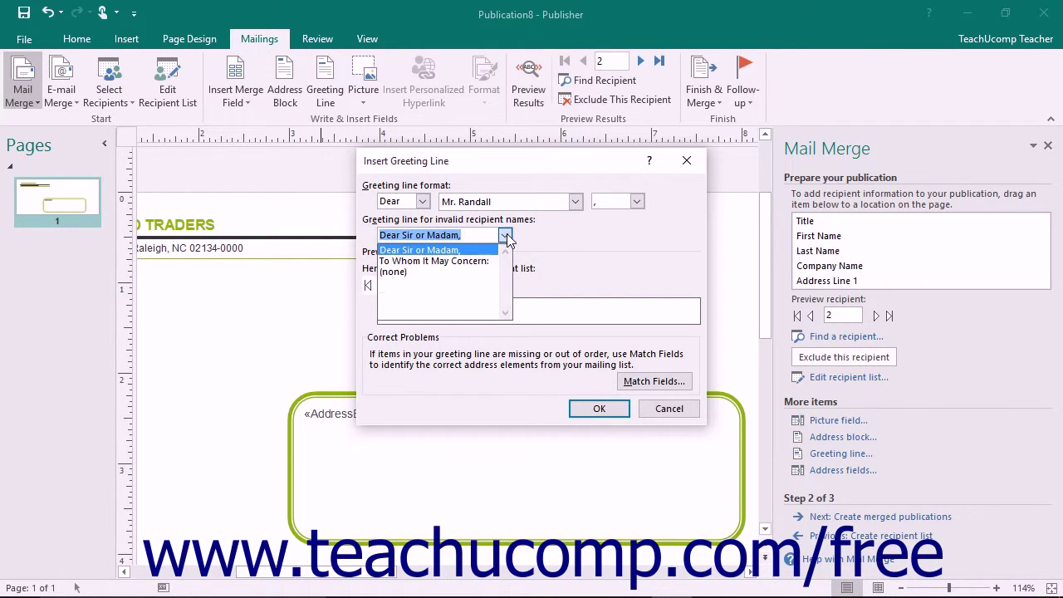
{"action": "left_click", "coordinate": [505, 235]}
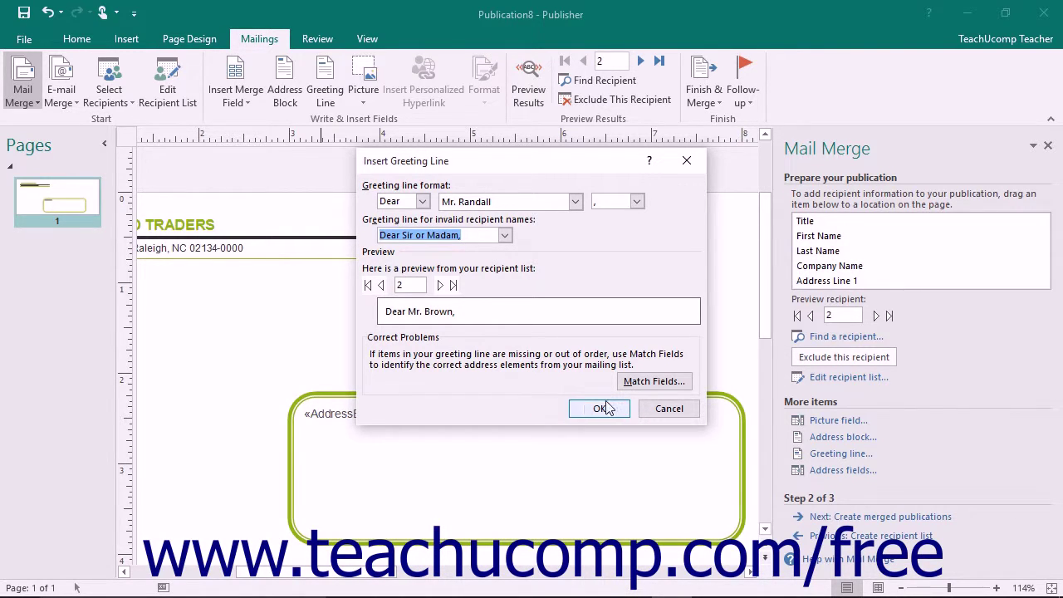
{"action": "left_click", "coordinate": [516, 319]}
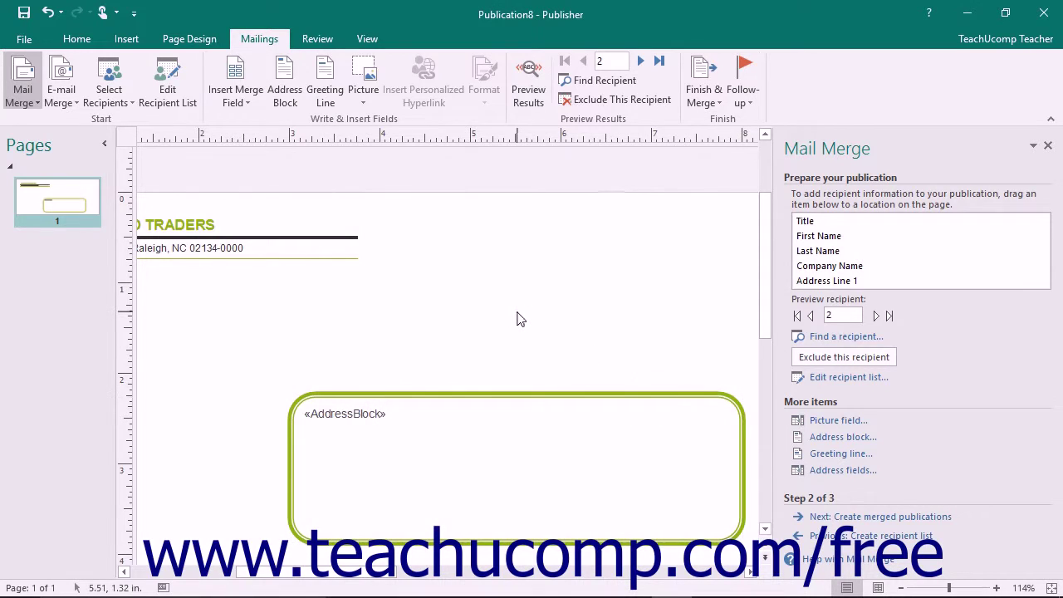
Select the «AddressBlock» field text inside the green rounded box.
{"action": "left_click", "coordinate": [388, 413]}
{"action": "left_click_drag", "start_coordinate": [388, 413], "coordinate": [350, 411]}
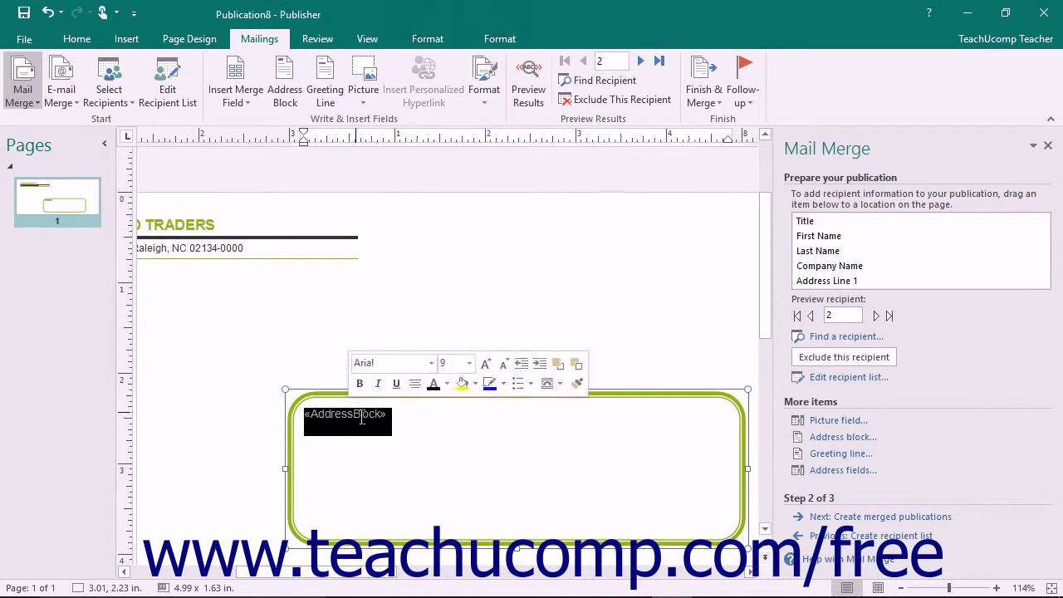